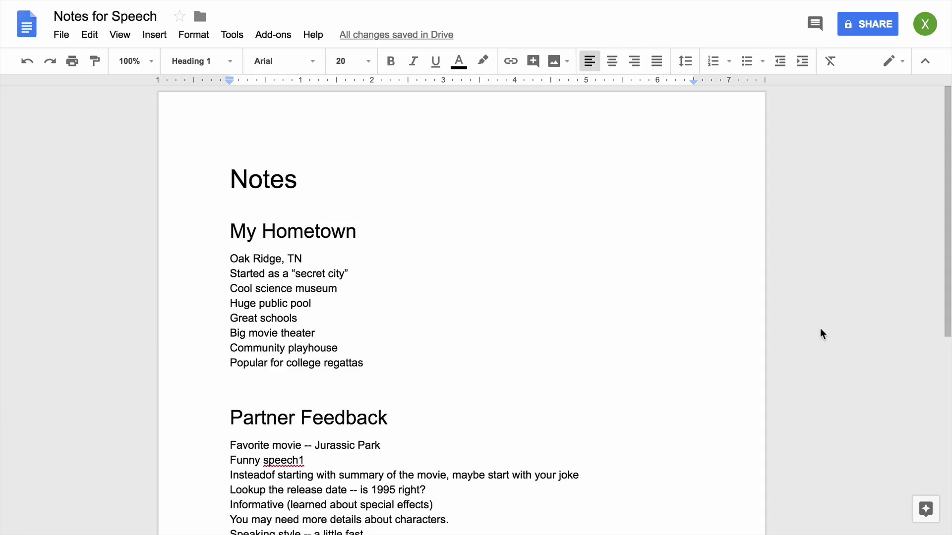
Step: Add Partner Feedback lines on the joke, looking up the 1995 release date, and being informative
scroll(820, 329, "down", 2)
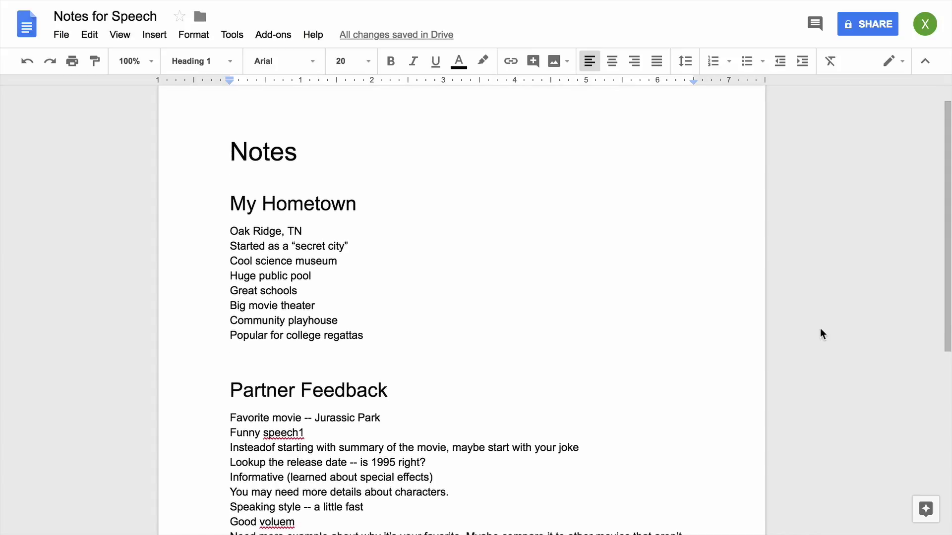
scroll(820, 330, "down", 2)
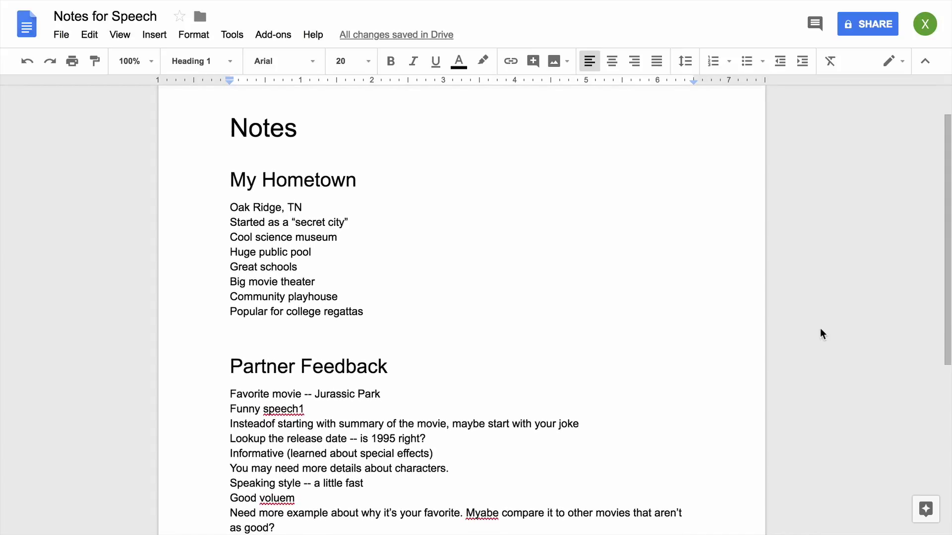
scroll(821, 333, "down", 3)
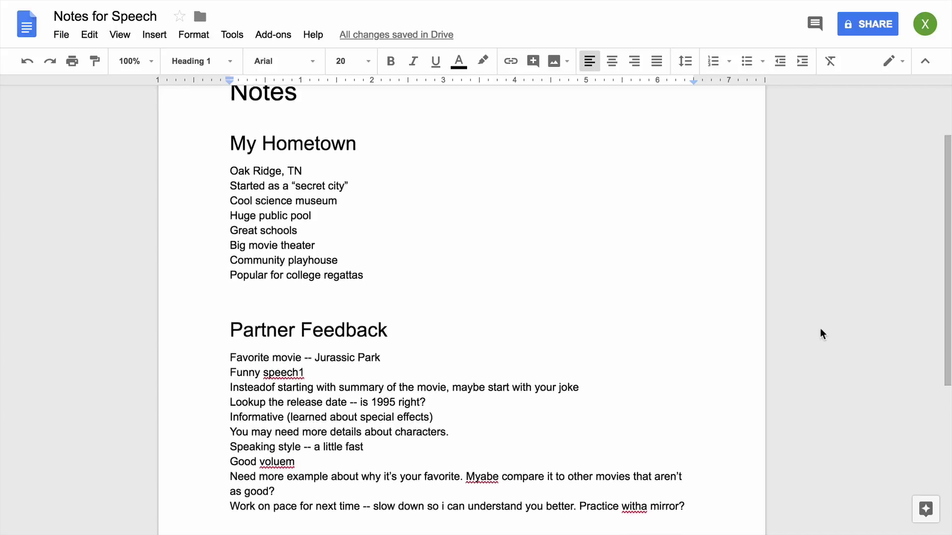
scroll(822, 333, "down", 3)
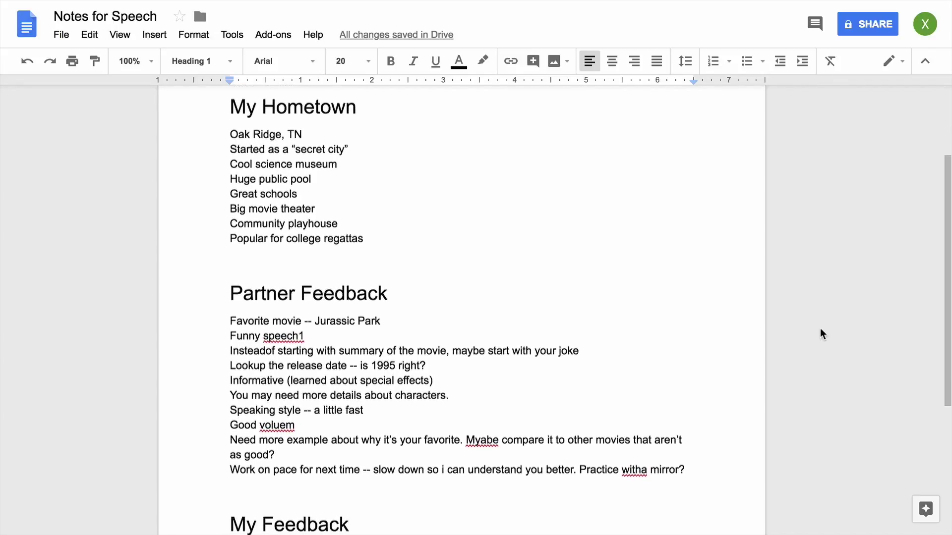
scroll(820, 328, "down", 2)
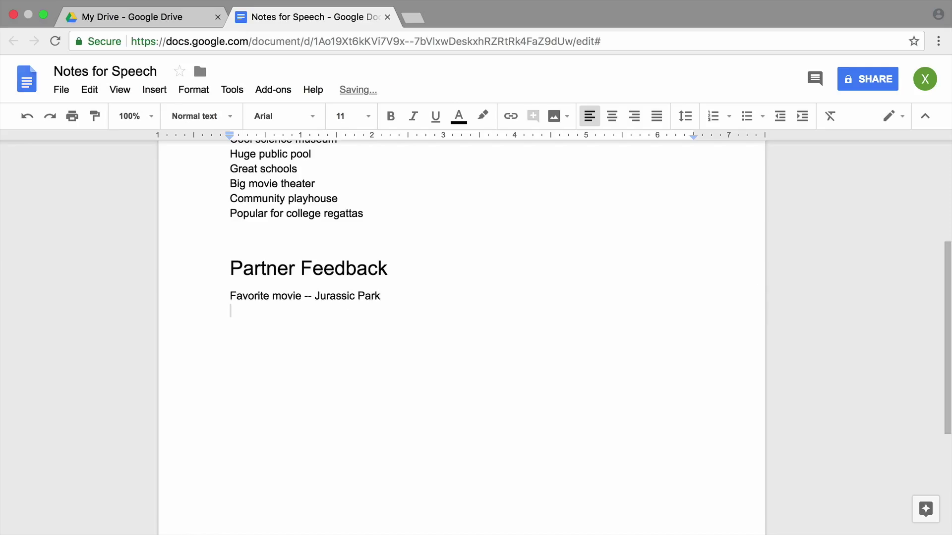
type("1")
key("Return")
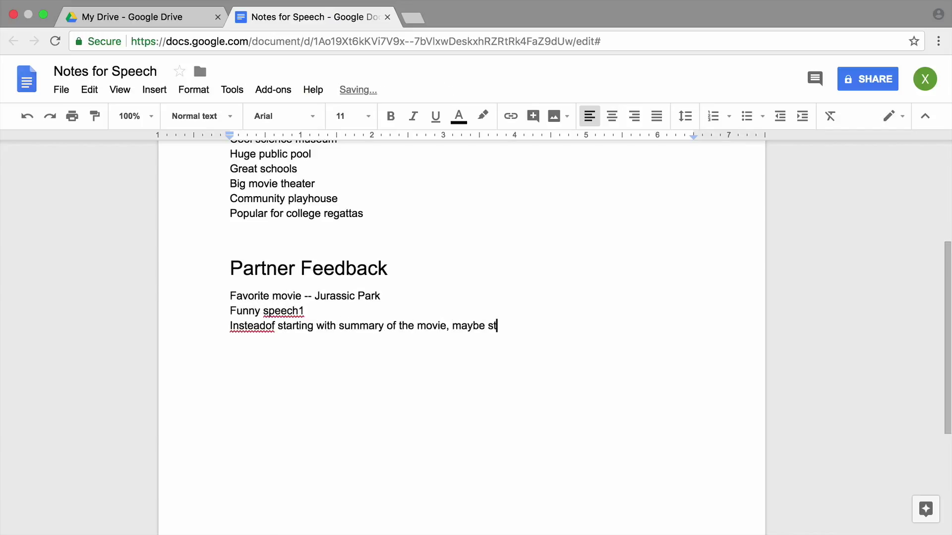
type("Lookup the release date -")
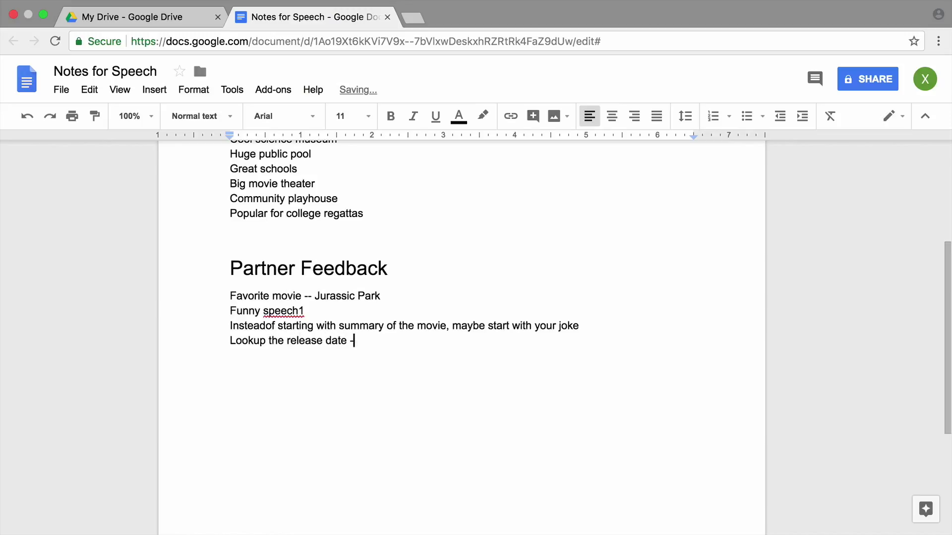
key("Return")
type("Informative (learned")
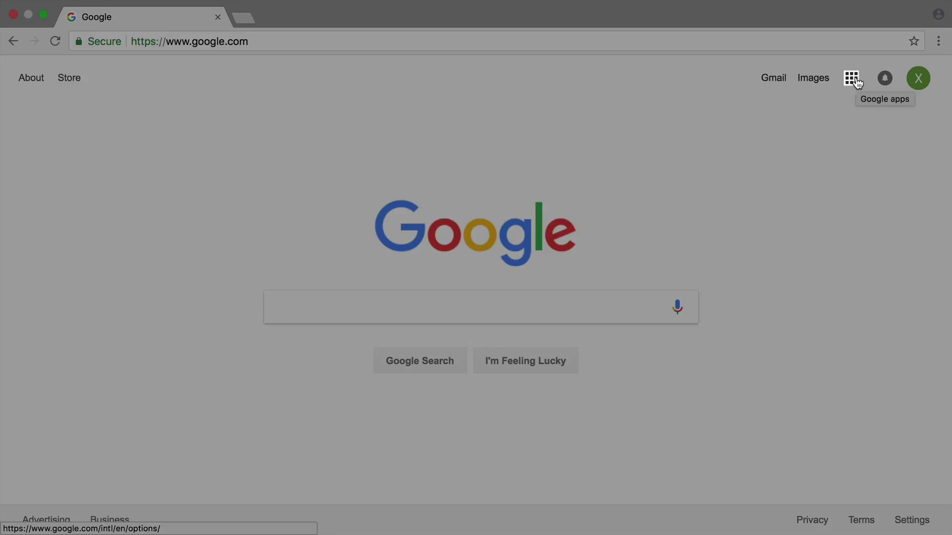
Step: Go from the Google homepage to My Drive through the Google apps grid
left_click(857, 83)
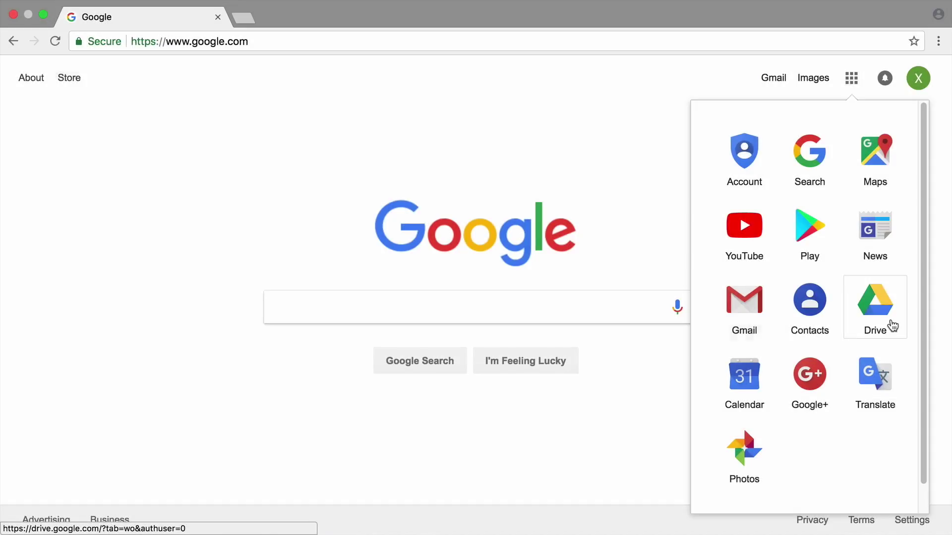
left_click(876, 307)
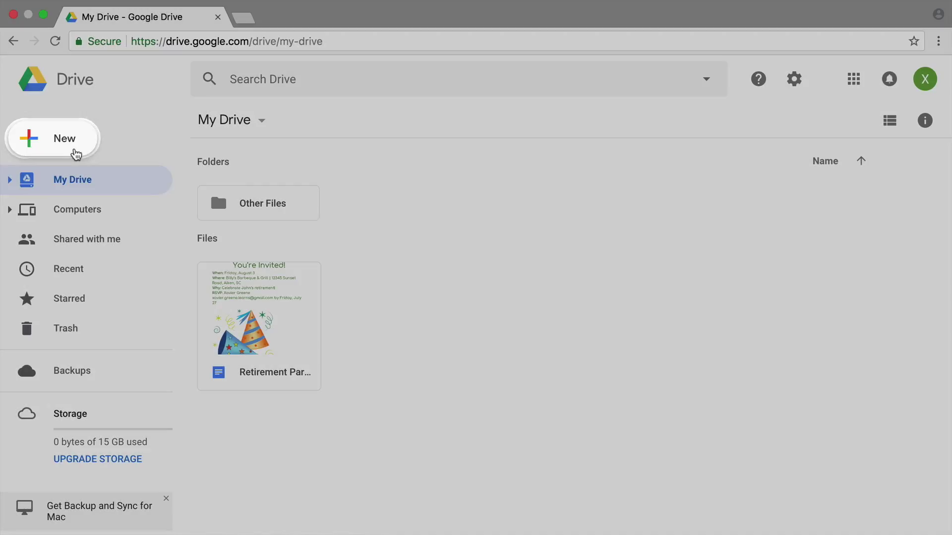
Step: Create a new blank Google Docs document from Drive's New menu
left_click(75, 153)
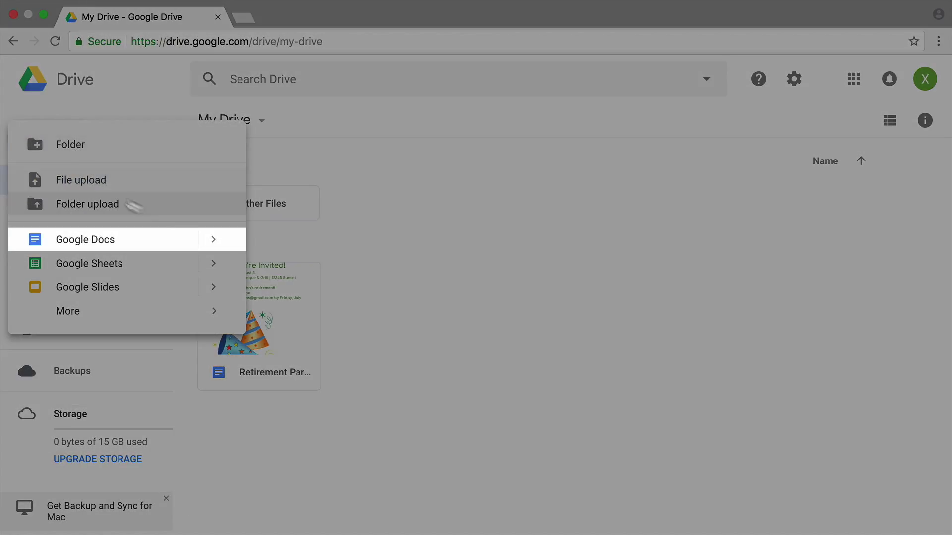
mouse_move(214, 240)
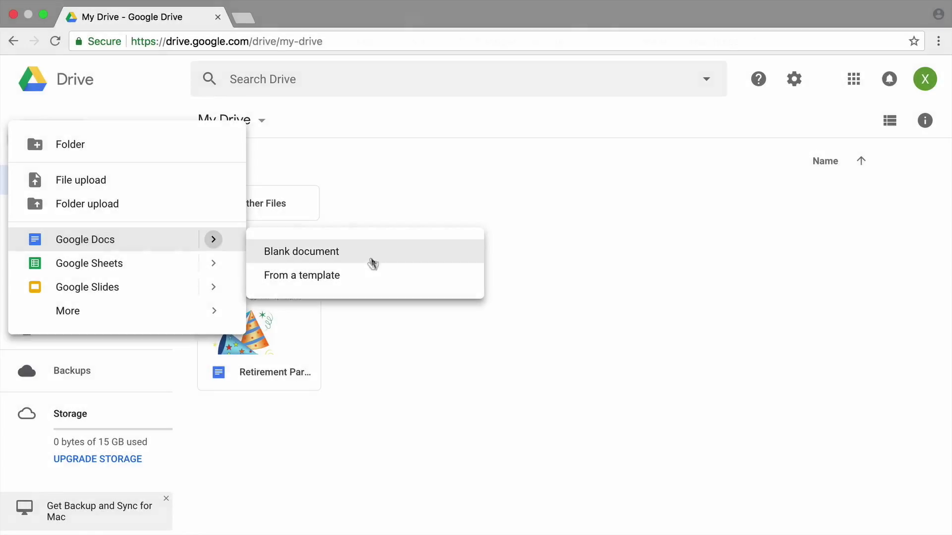
left_click(373, 264)
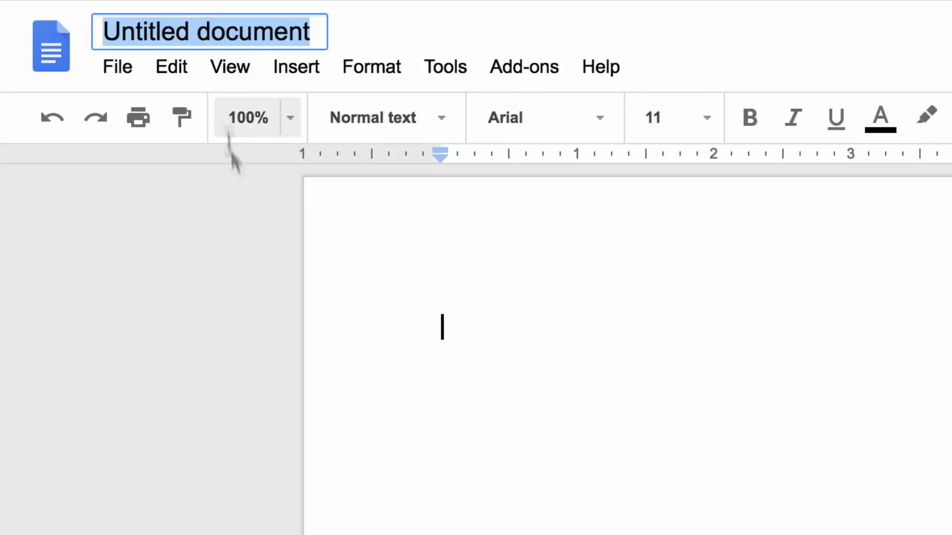
Step: Rename the document 'Notes for Speech', type 'Notes' on the first line and select it
type("Notes for Speech")
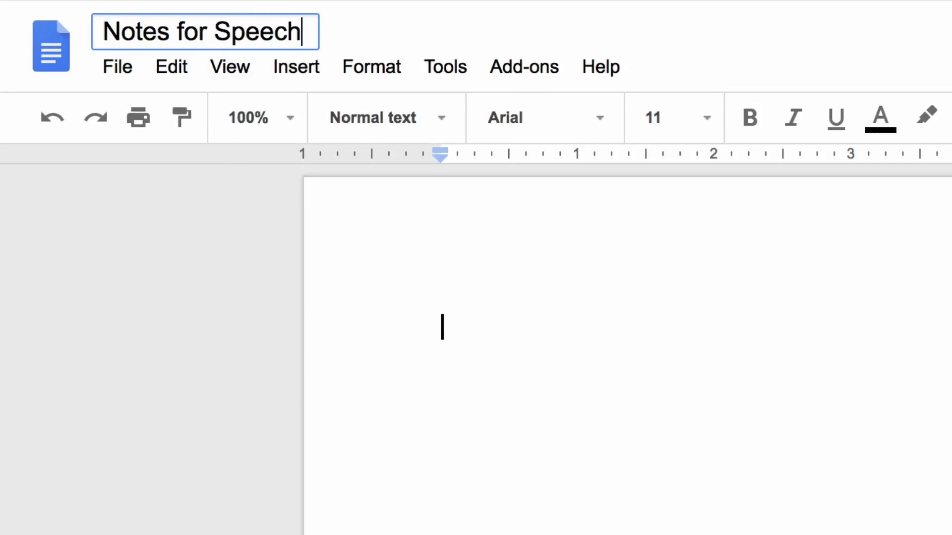
key("Return")
type("Notes")
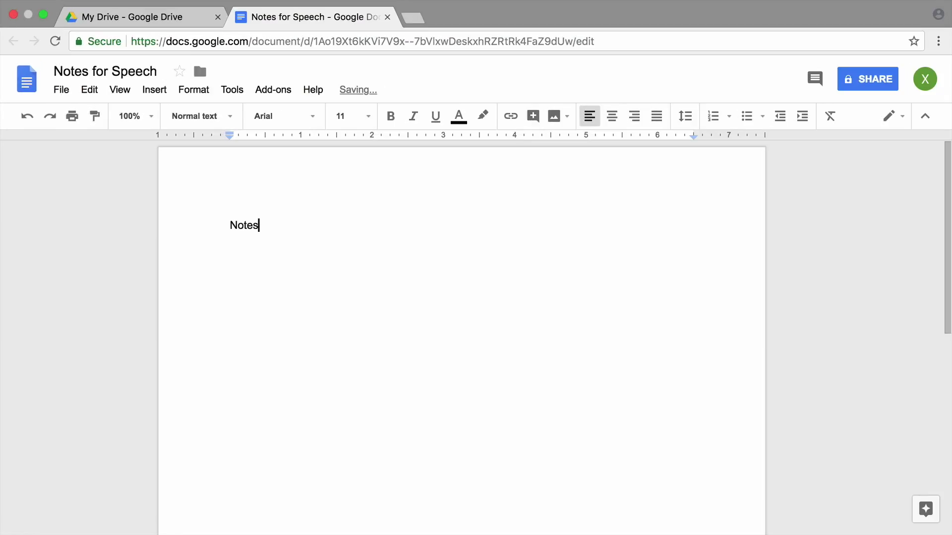
left_click_drag(258, 228, 220, 226)
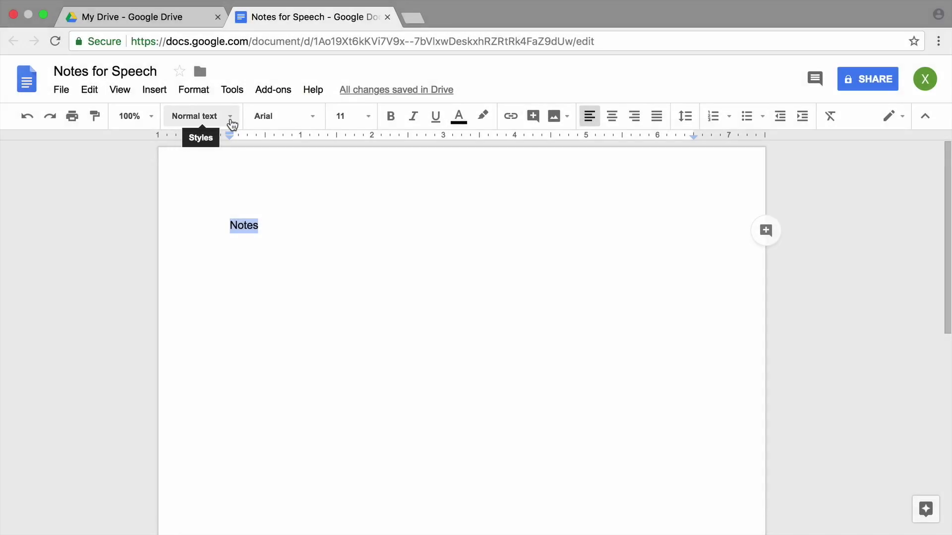
Step: Apply the Title style to 'Notes' and start a new line beneath it
left_click(231, 119)
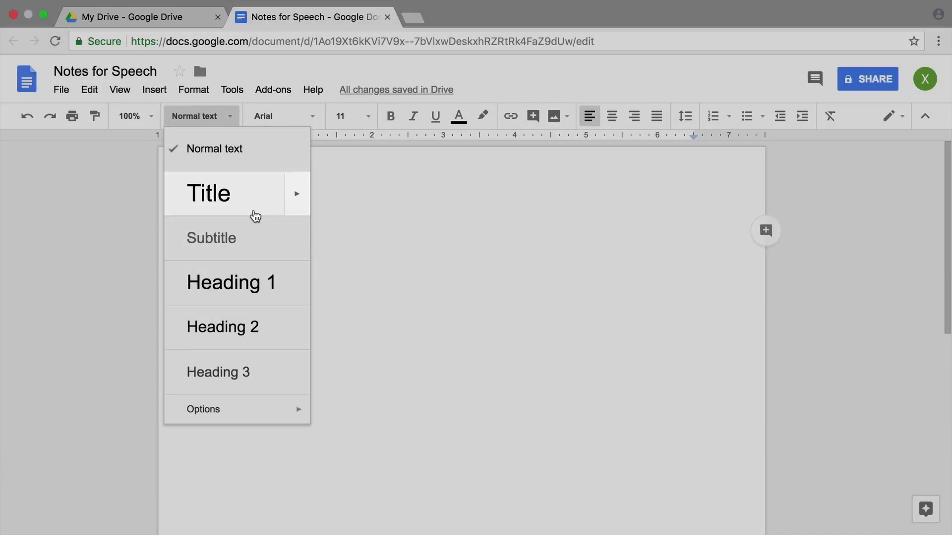
left_click(253, 215)
left_click(313, 241)
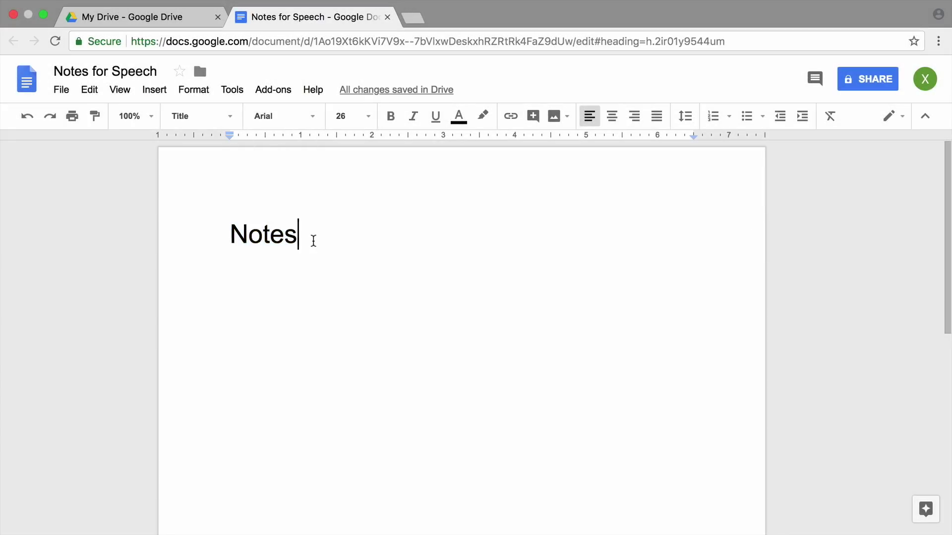
key("Return")
Step: Format the 'My Hometown' line as Heading 1 and start a new line below it
left_click_drag(301, 263, 223, 262)
left_click(229, 119)
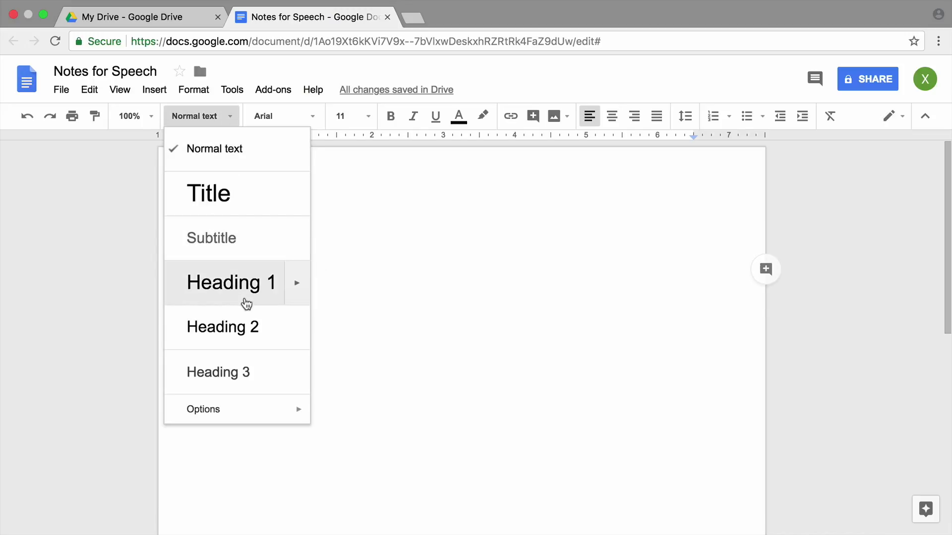
left_click(245, 301)
left_click(361, 287)
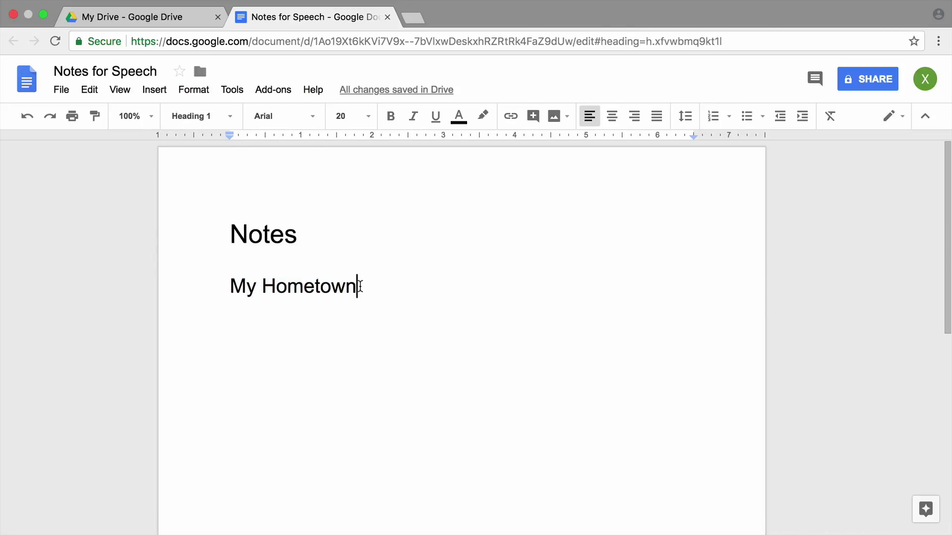
key("Return")
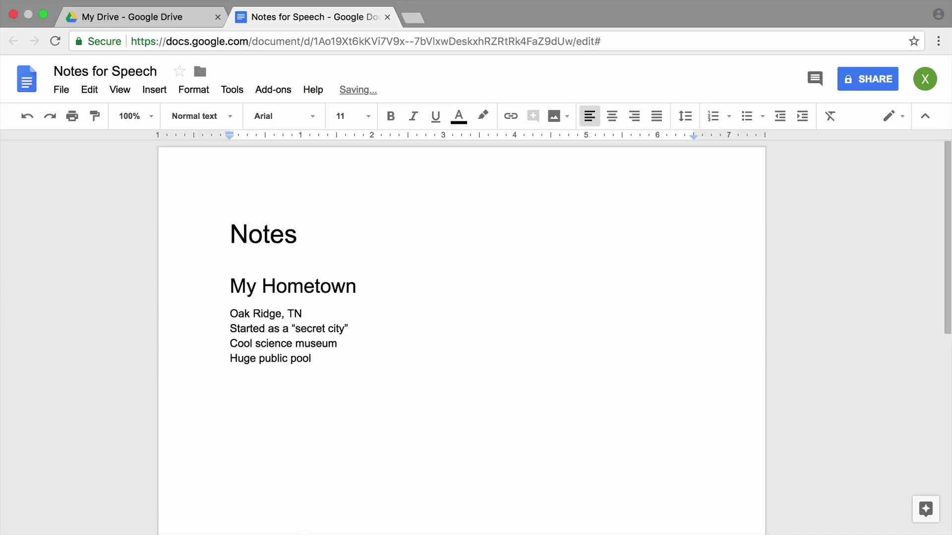
Step: Type eight hometown facts, 'Oak Ridge, TN' through 'Popular for college regattas', on separate lines
type("Big movie theater")
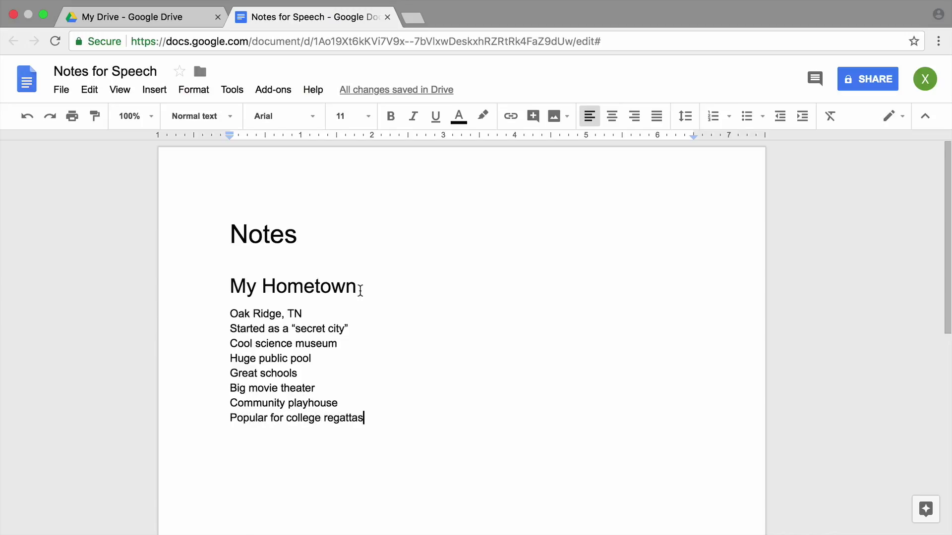
scroll(362, 290, "down", 2)
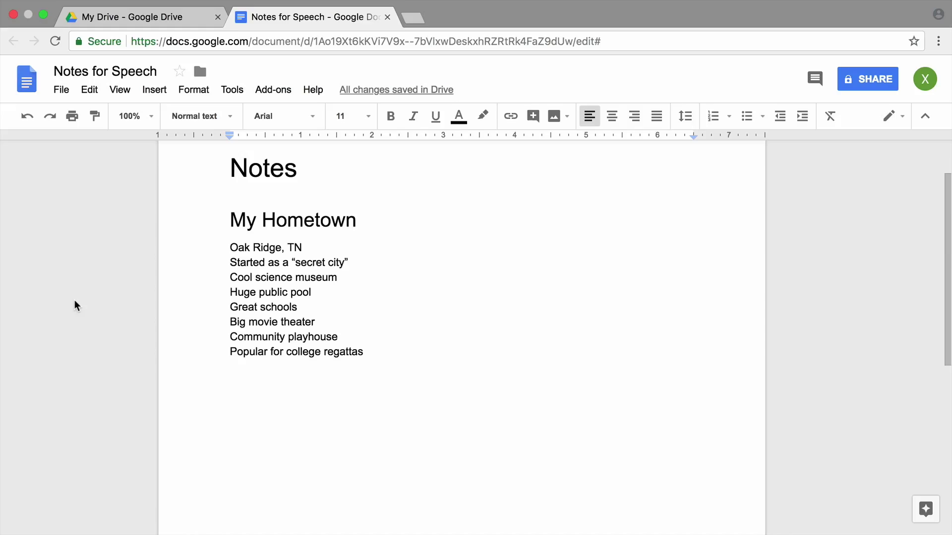
Step: Add a 'Partner Feedback' line after the hometown list and format it as Heading 1
key("Return")
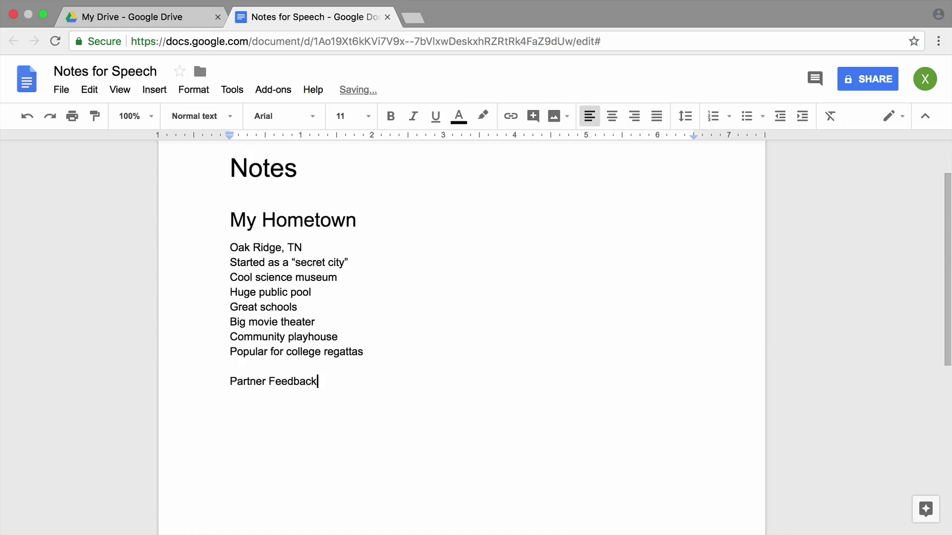
left_click_drag(317, 382, 285, 381)
left_click_drag(285, 382, 227, 379)
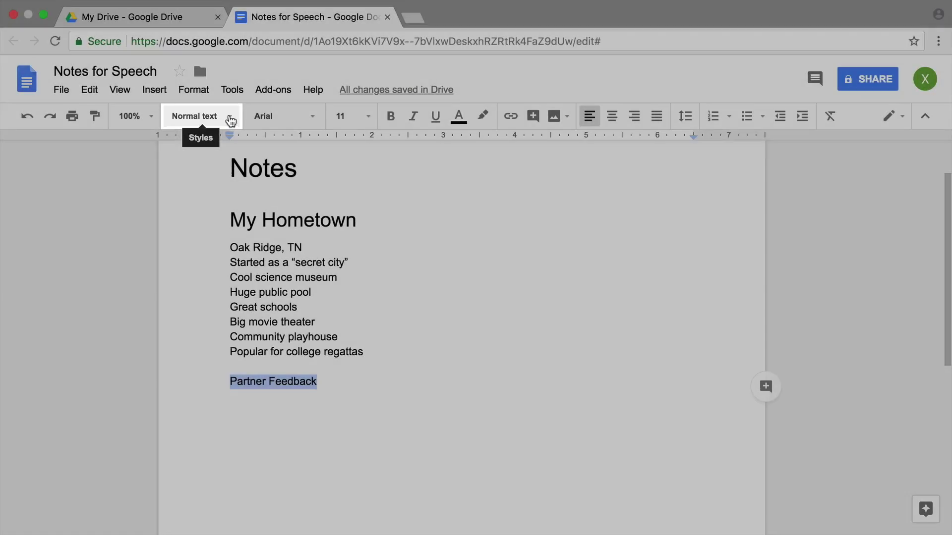
left_click(231, 121)
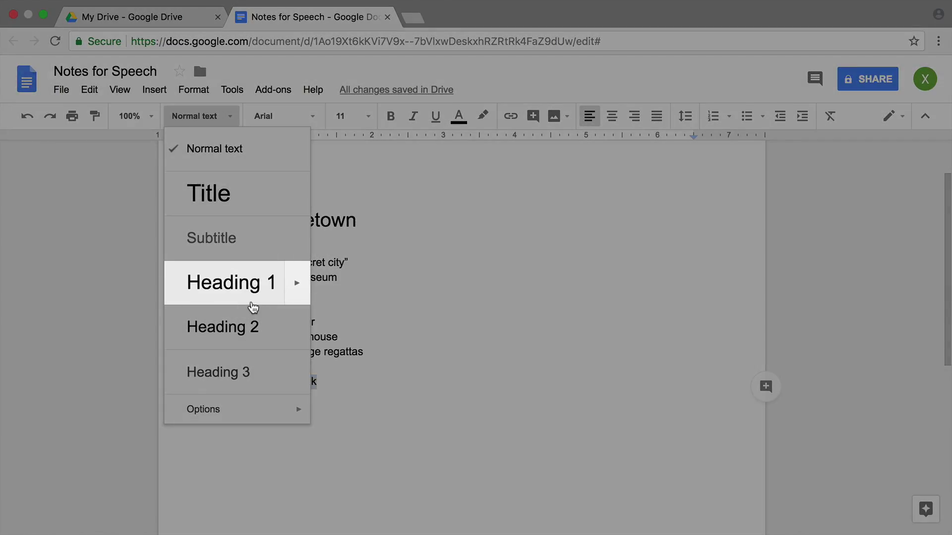
left_click(253, 308)
left_click(438, 406)
scroll(437, 406, "down", 3)
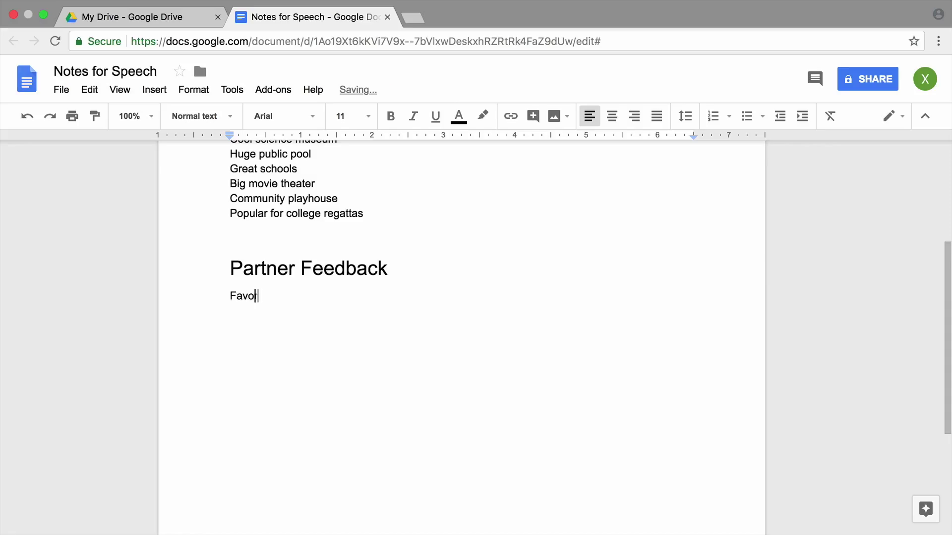
Step: Retype the first line as 'Favorite movie -- Jurassic Park' and add the remaining feedback lines
left_click_drag(395, 296, 300, 297)
type("-- Jurassic Park")
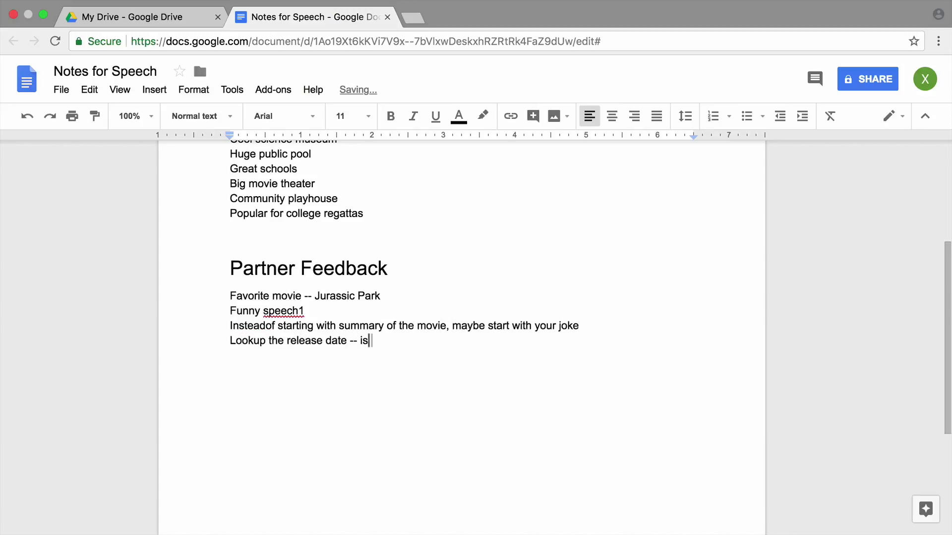
type("?")
key("Return")
type("Informative (learn")
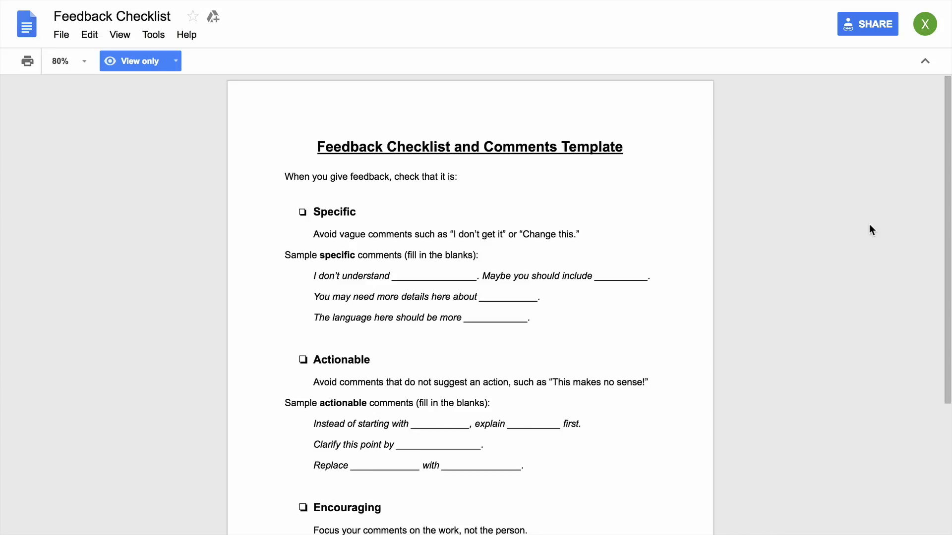
Step: Select the 'My Feedback' line below the partner notes and apply Heading 1
scroll(870, 224, "down", 3)
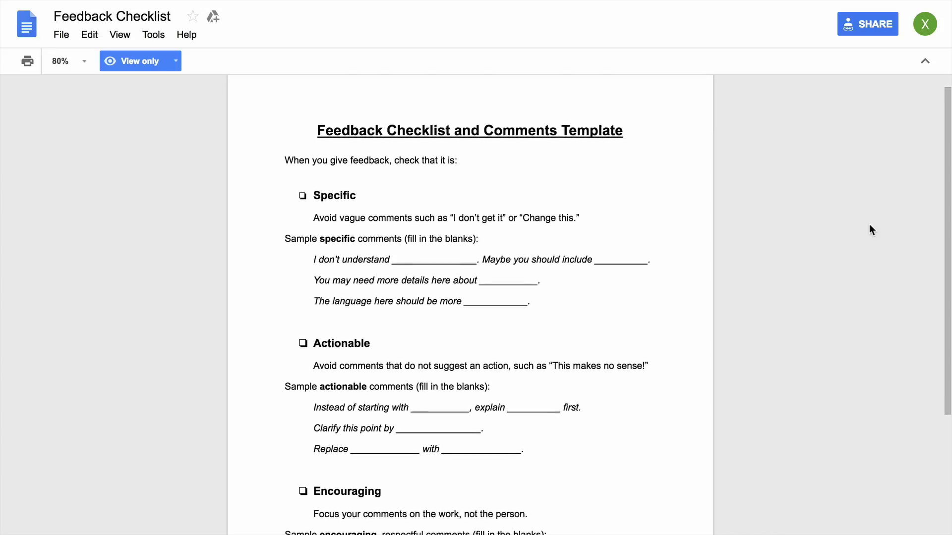
scroll(870, 225, "down", 3)
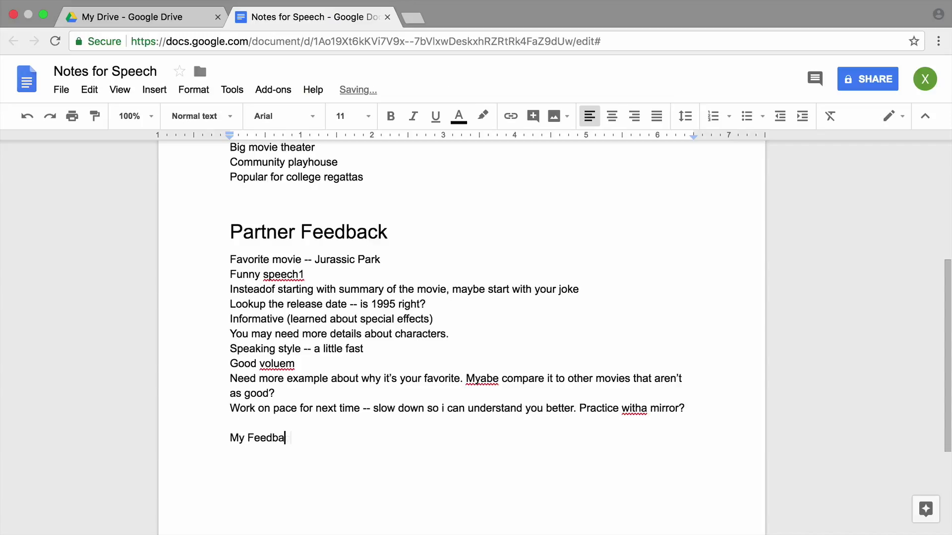
left_click_drag(310, 445, 221, 441)
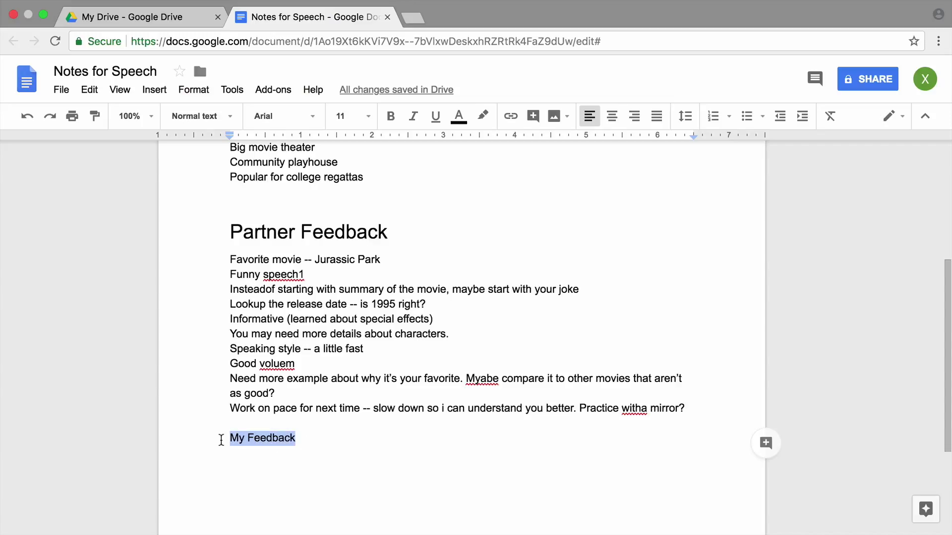
left_click(232, 122)
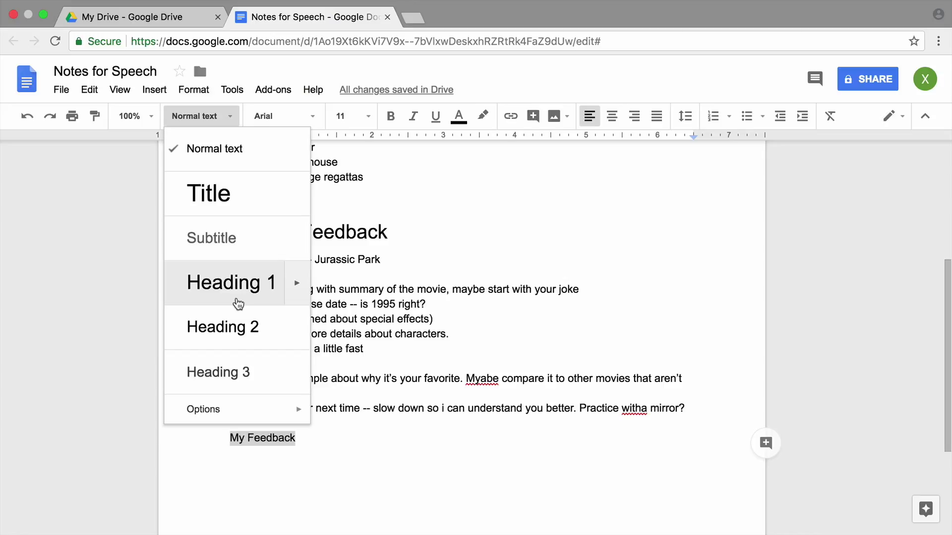
left_click(238, 303)
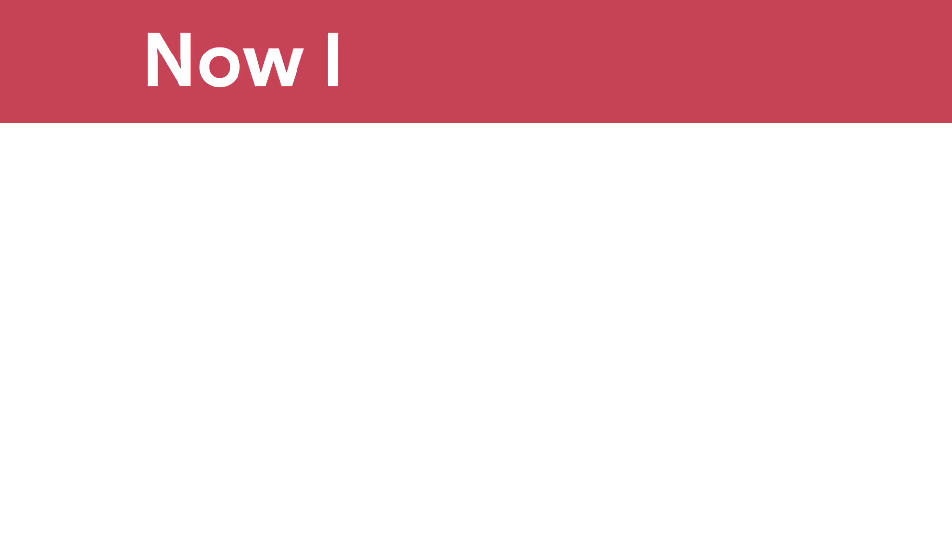